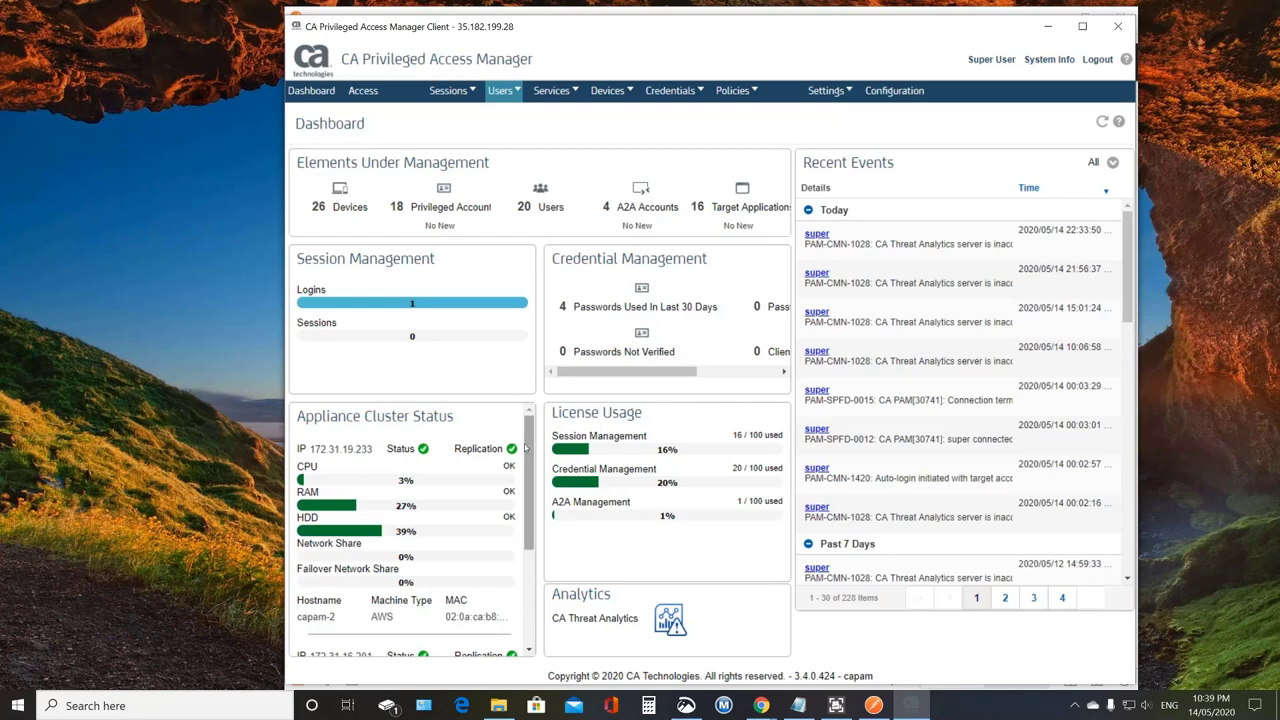
- Review the health figures of all cluster nodes in the dashboard's Appliance Cluster Status
scroll(524, 449, "down", 3)
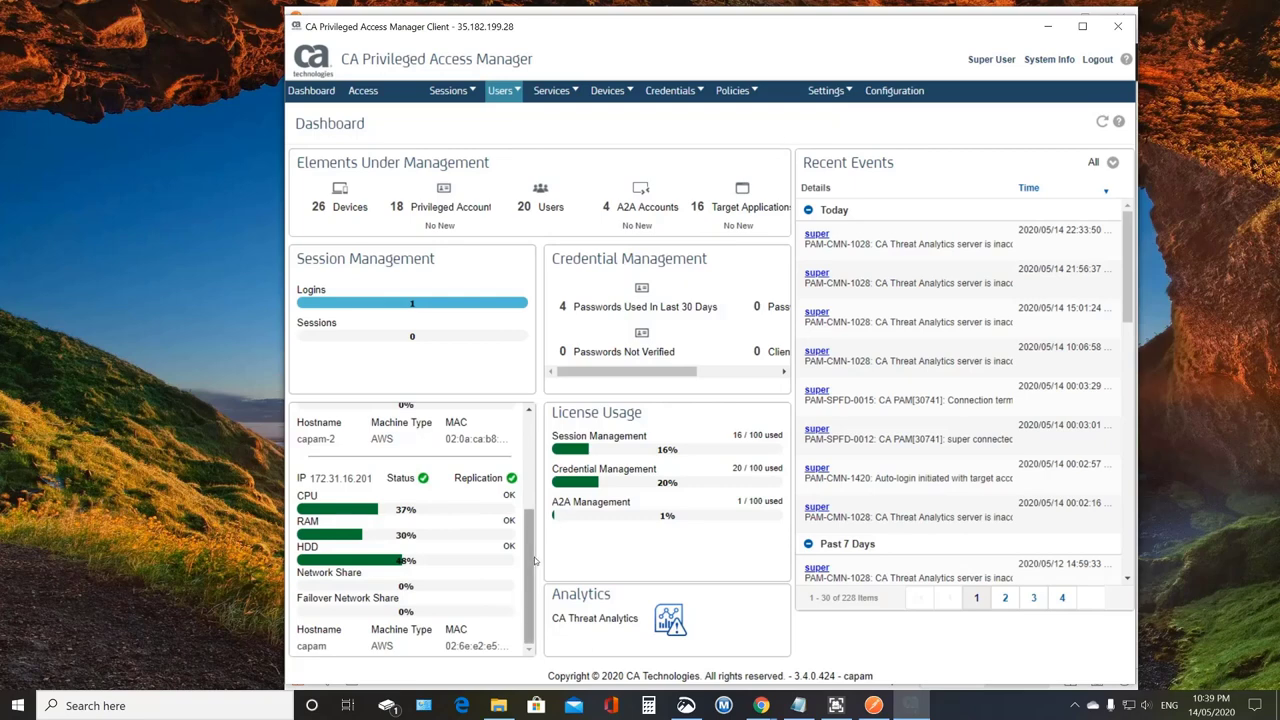
left_click_drag(533, 560, 536, 456)
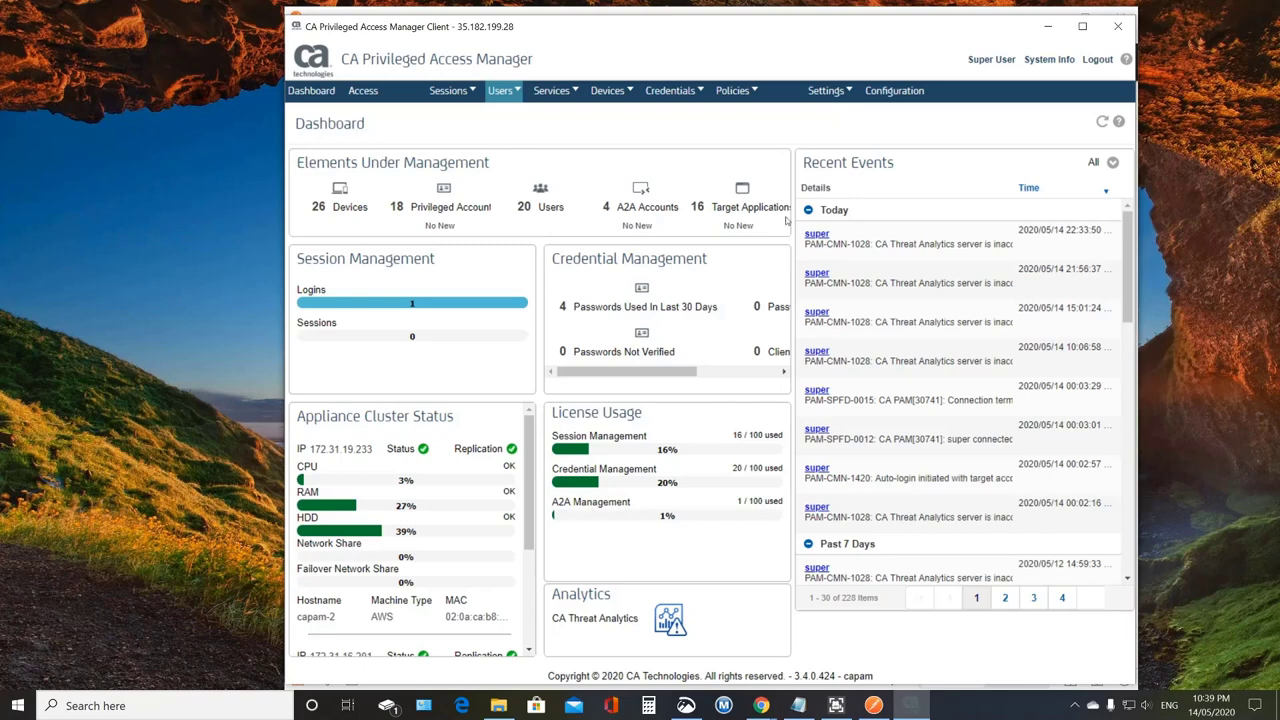
- Open the API documentation and expand the GET clusterSiteInfo operation under dashboard
left_click(836, 92)
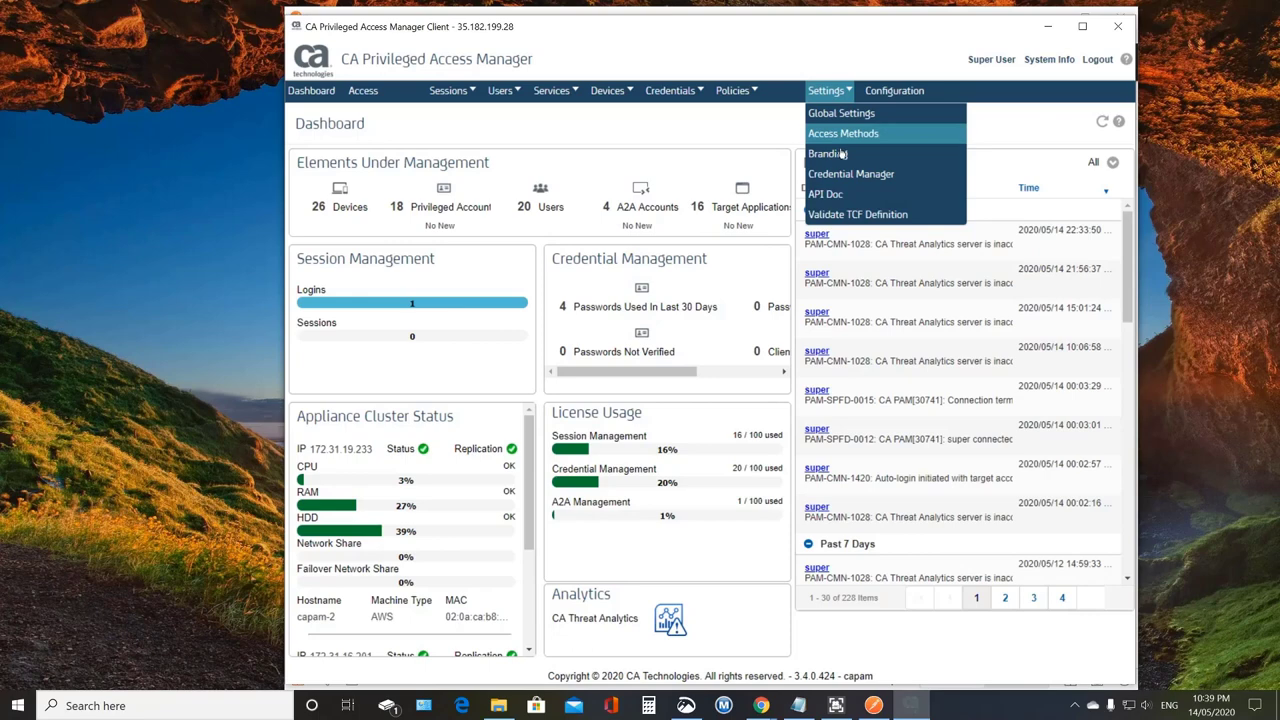
left_click(834, 195)
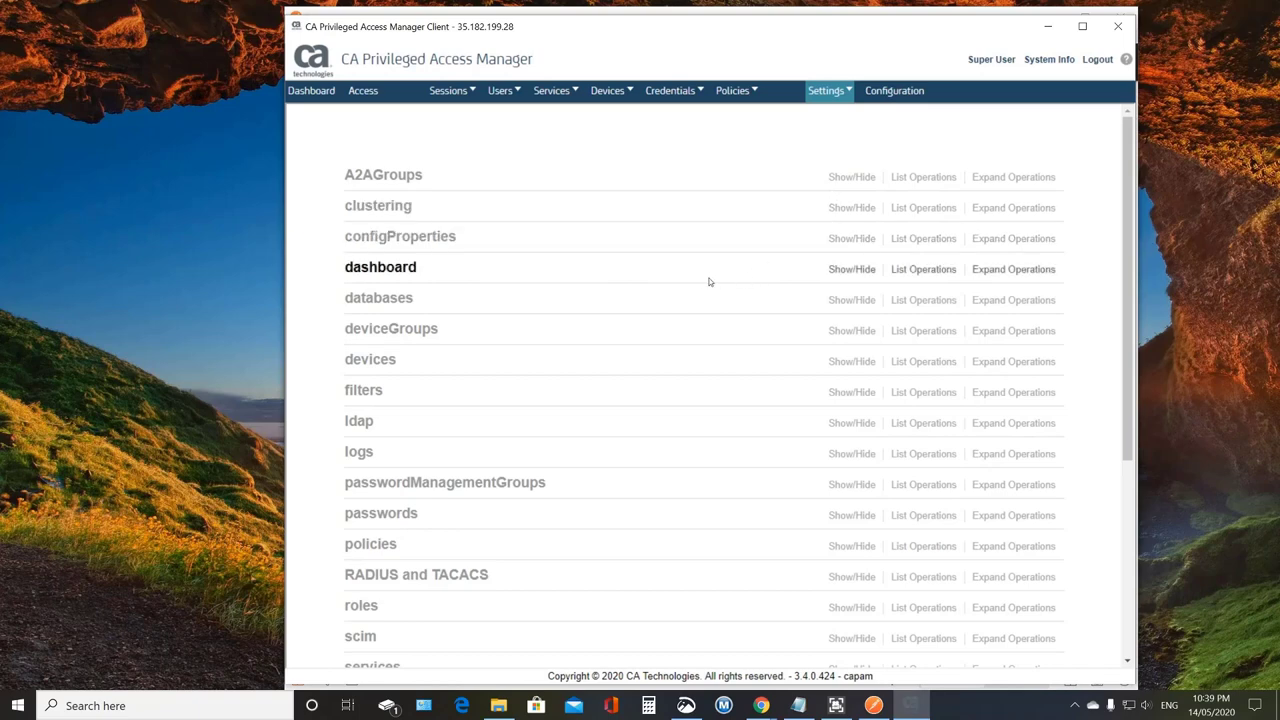
left_click(866, 270)
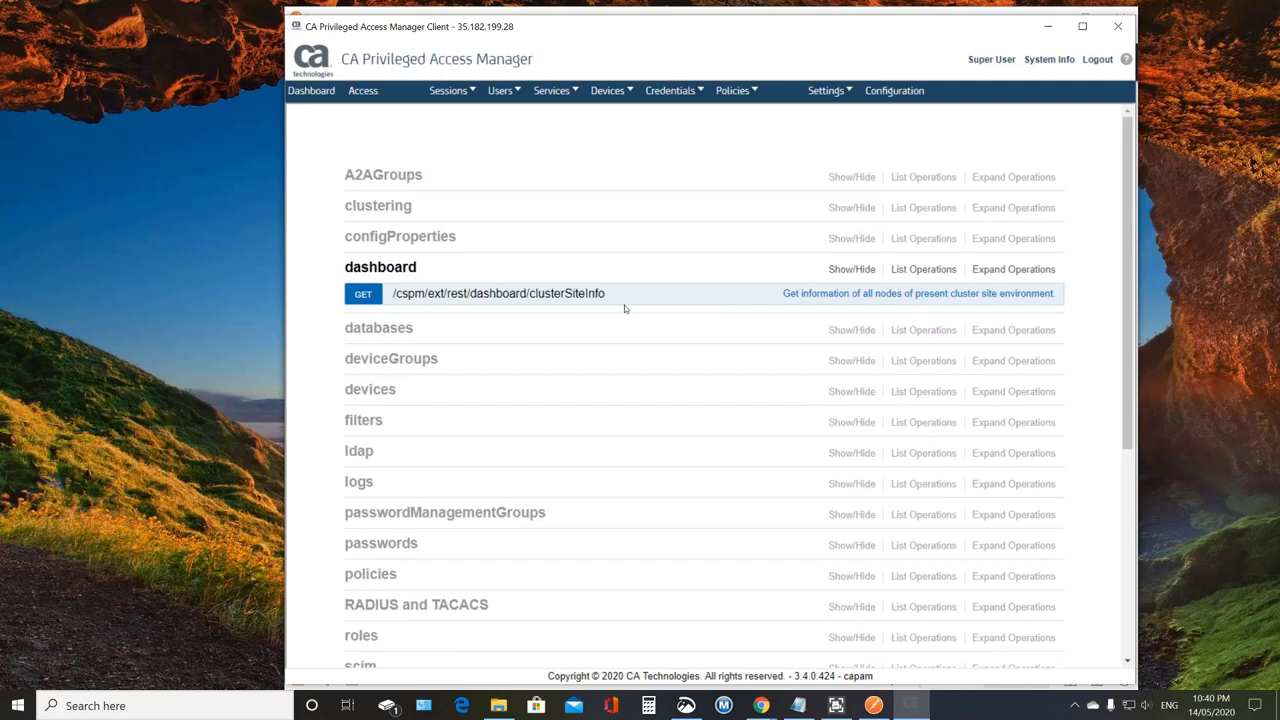
left_click(540, 296)
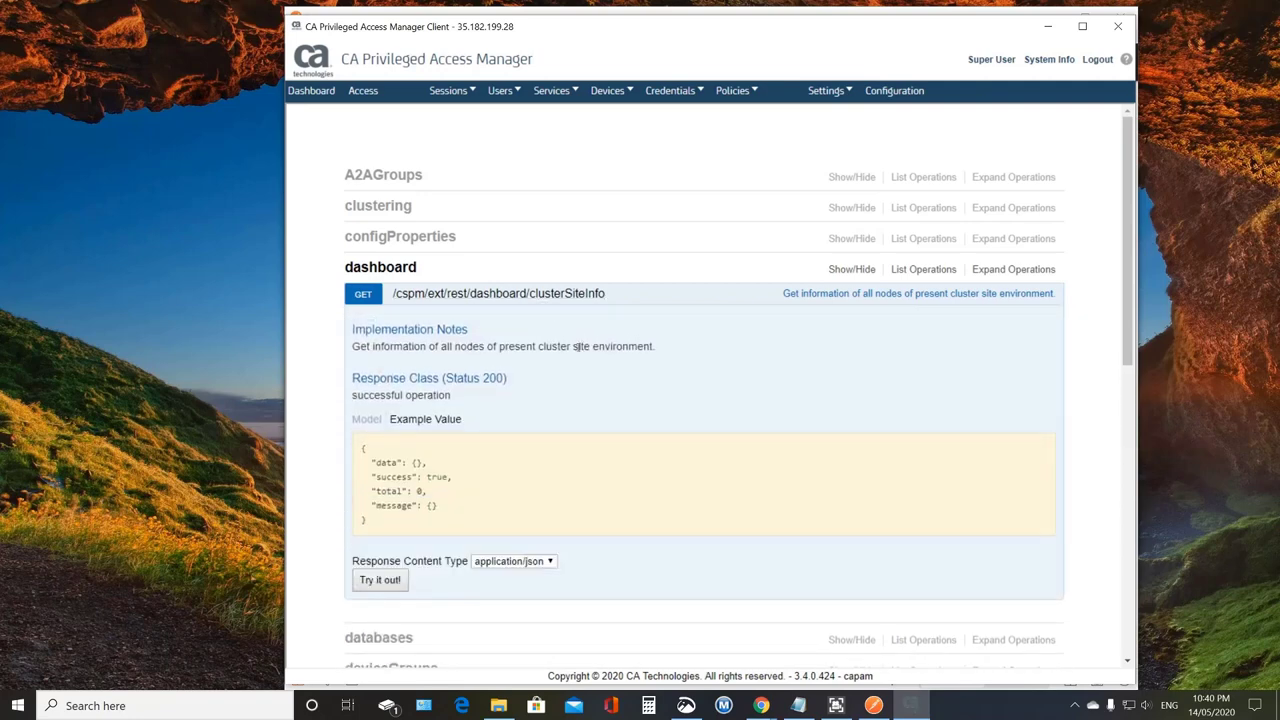
- Try out the clusterSiteInfo operation, authenticating as super-1 with the account password
left_click(381, 584)
left_click(728, 345)
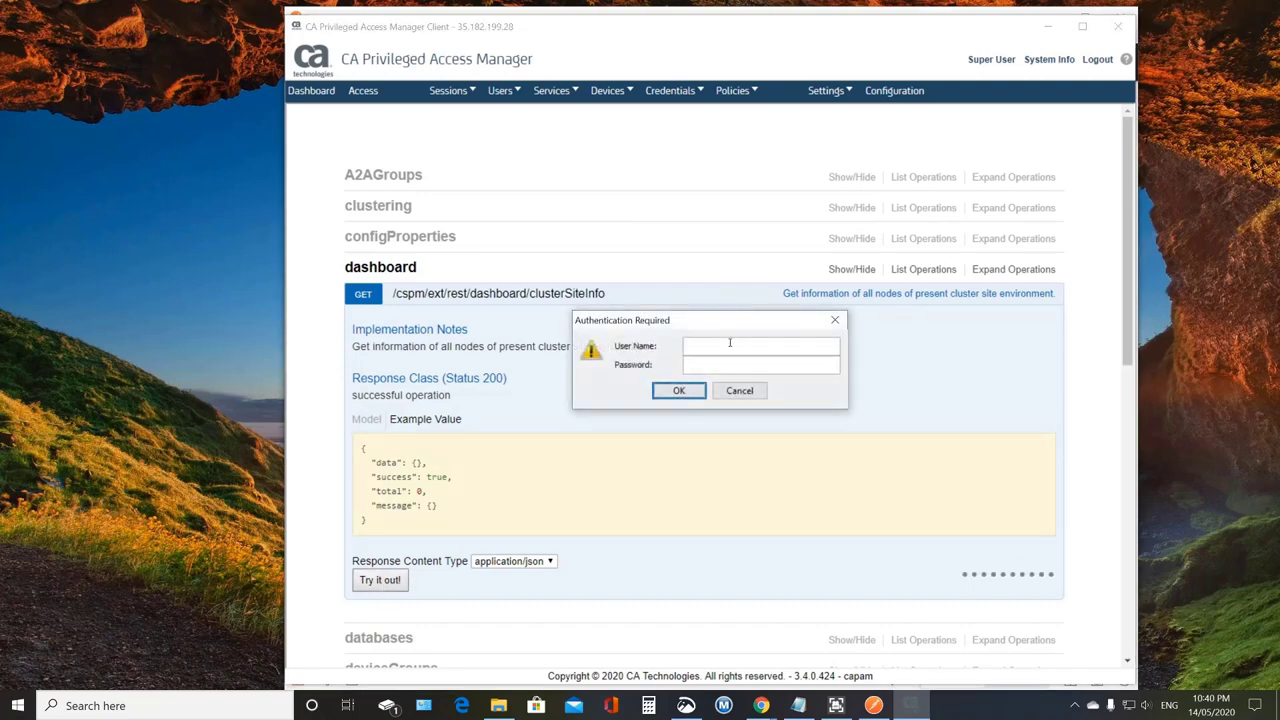
type("super-1")
key("Tab")
type("****************")
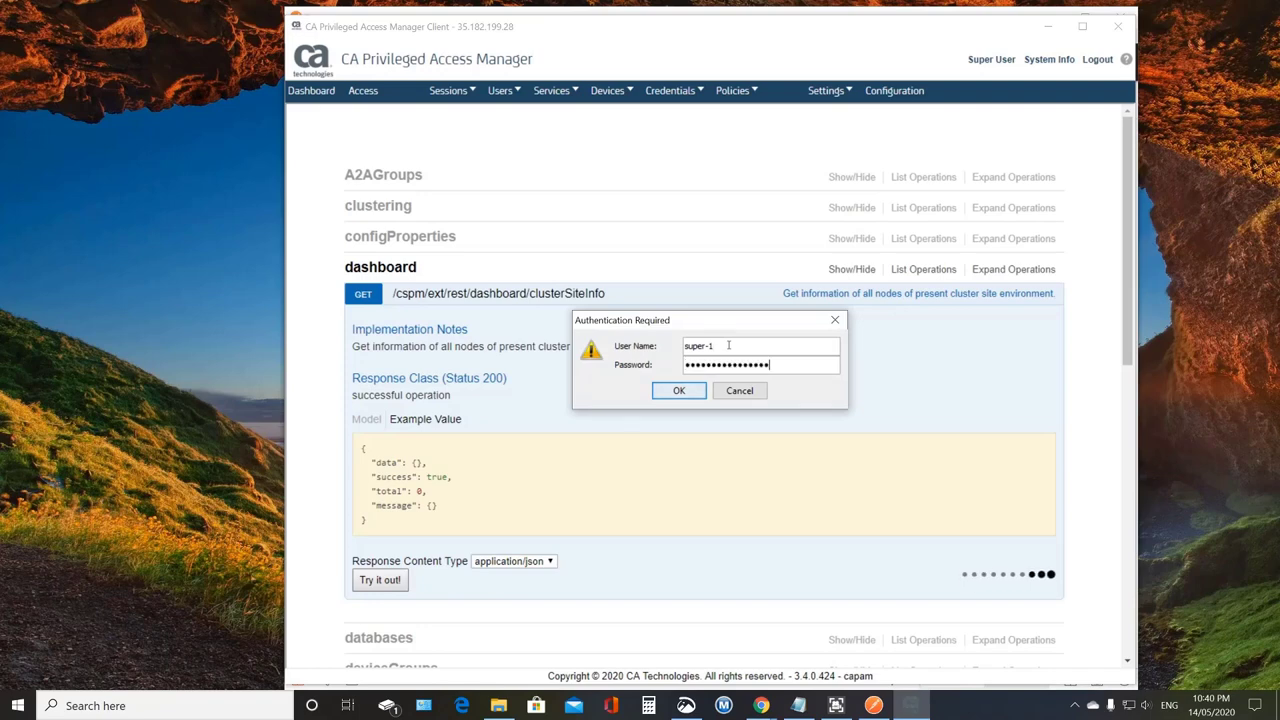
left_click(686, 393)
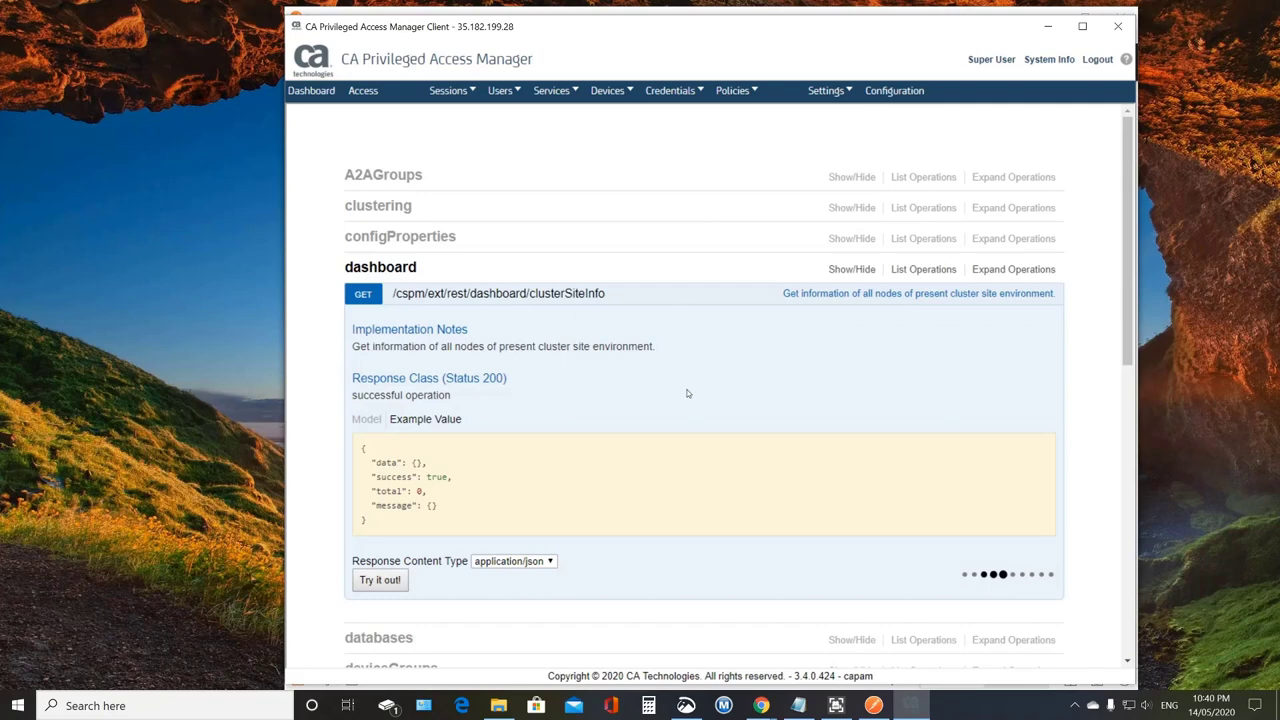
- Examine the response body for the first node's network interfaces, hardware activity, replication and session recording mount settings
scroll(686, 393, "down", 1)
scroll(686, 393, "down", 5)
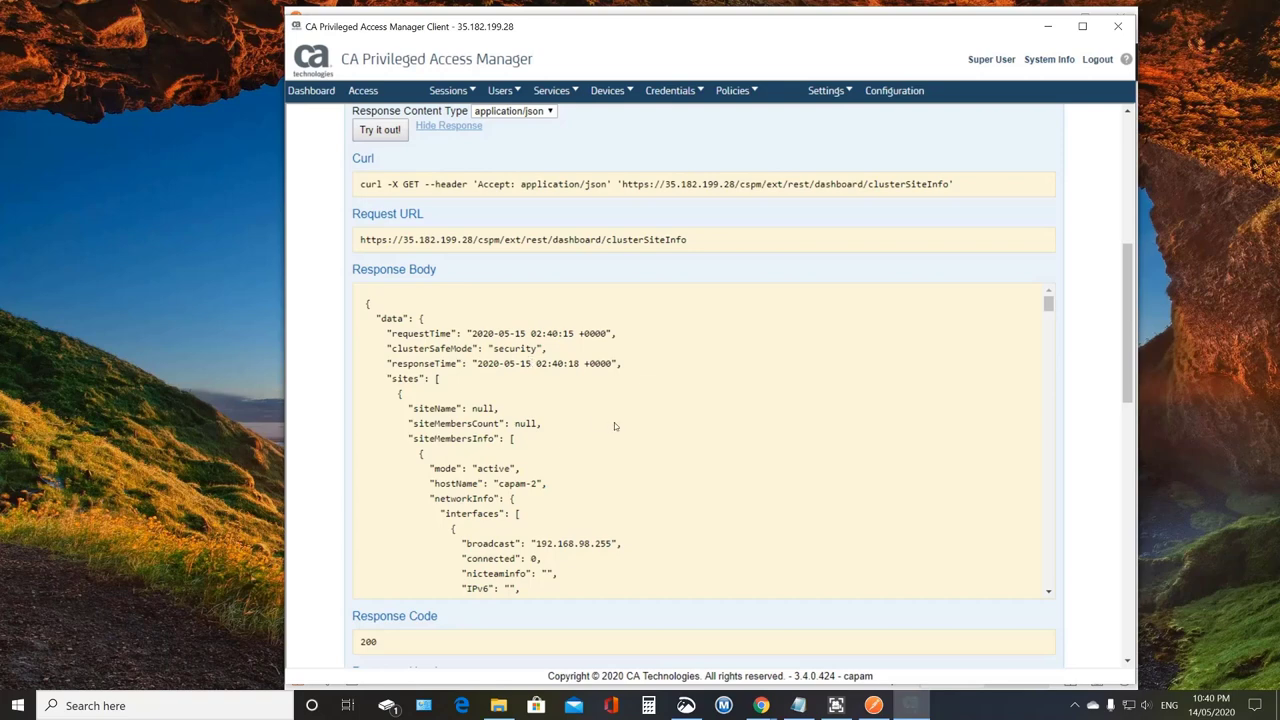
scroll(587, 421, "down", 2)
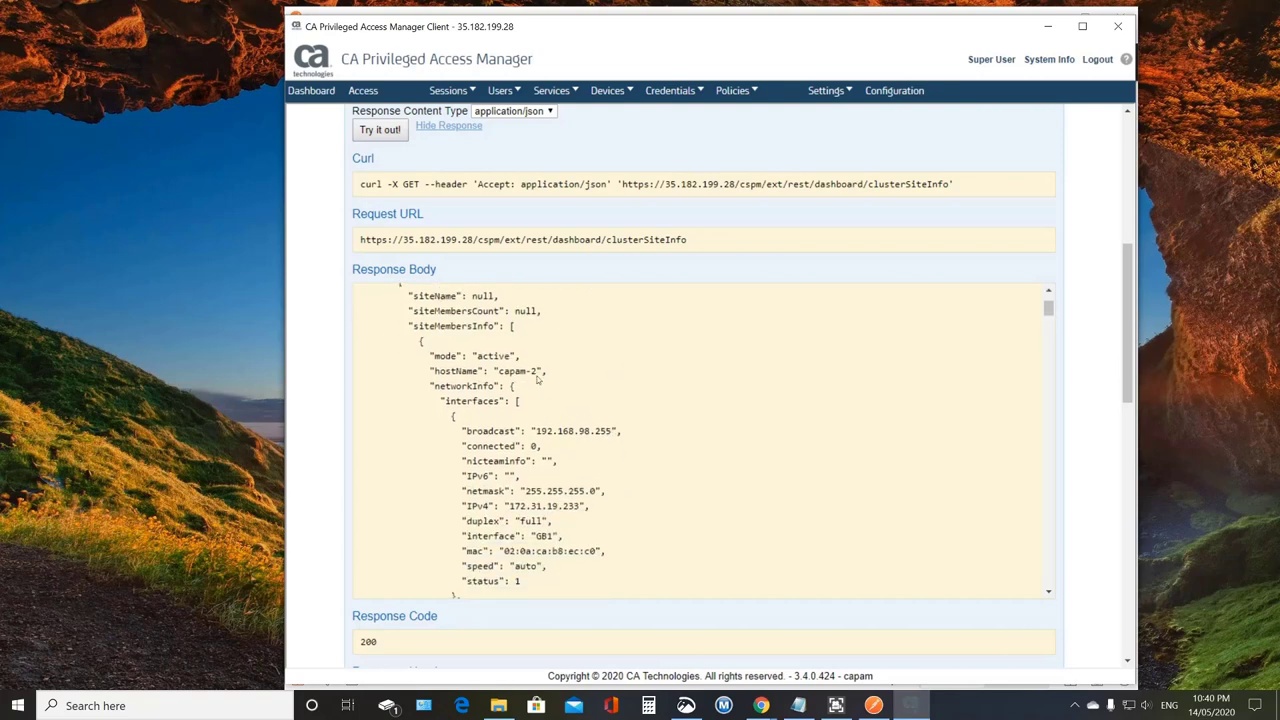
scroll(570, 419, "down", 1)
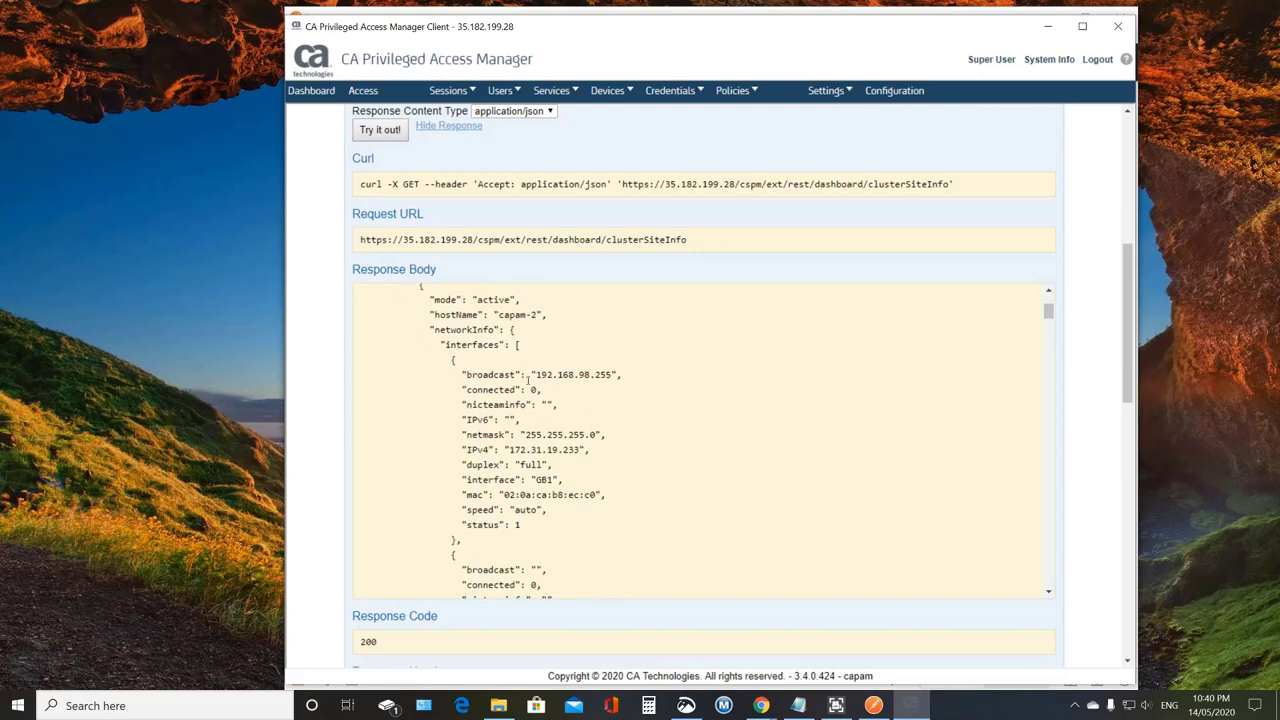
scroll(568, 415, "down", 17)
scroll(563, 403, "down", 15)
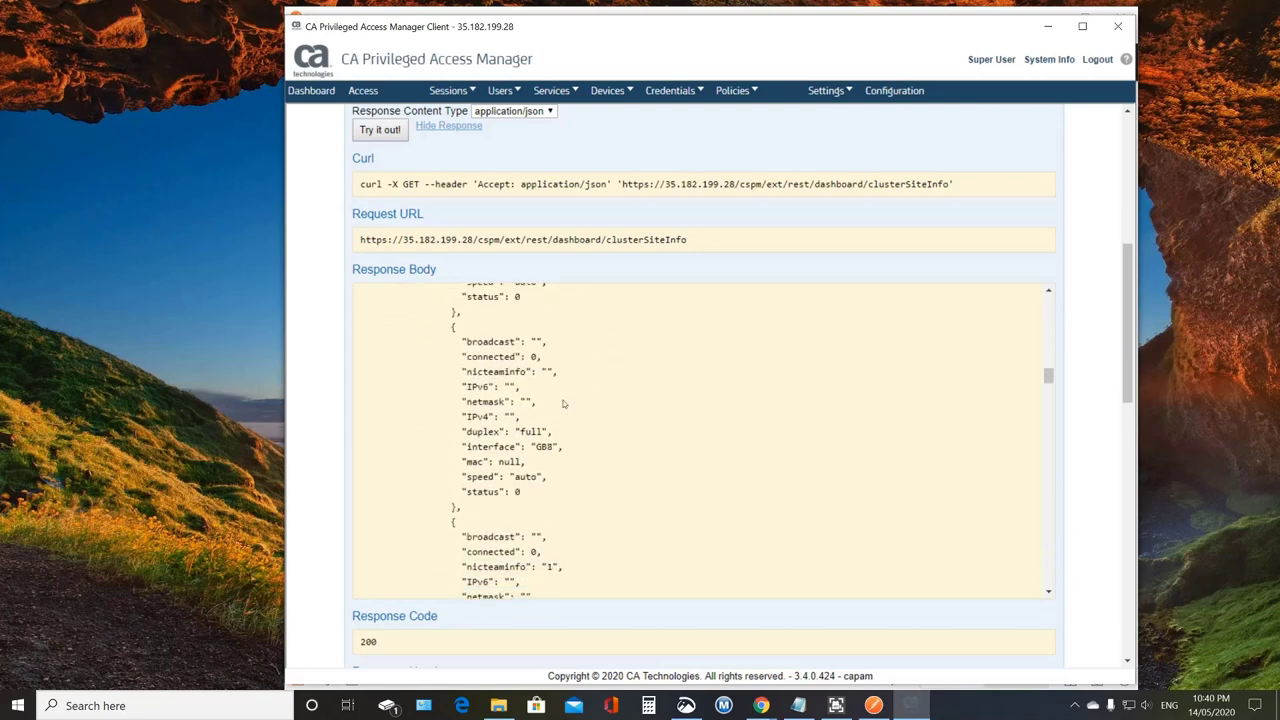
scroll(563, 403, "down", 5)
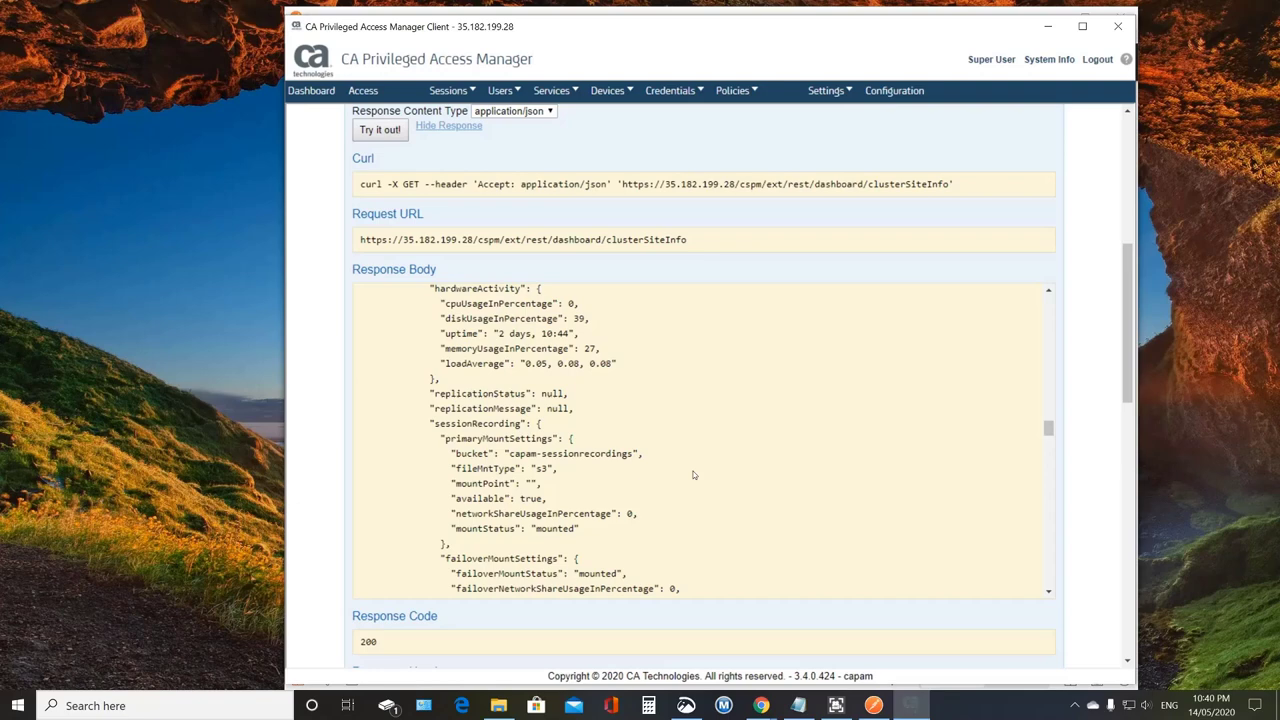
scroll(692, 451, "down", 1)
scroll(692, 451, "down", 1)
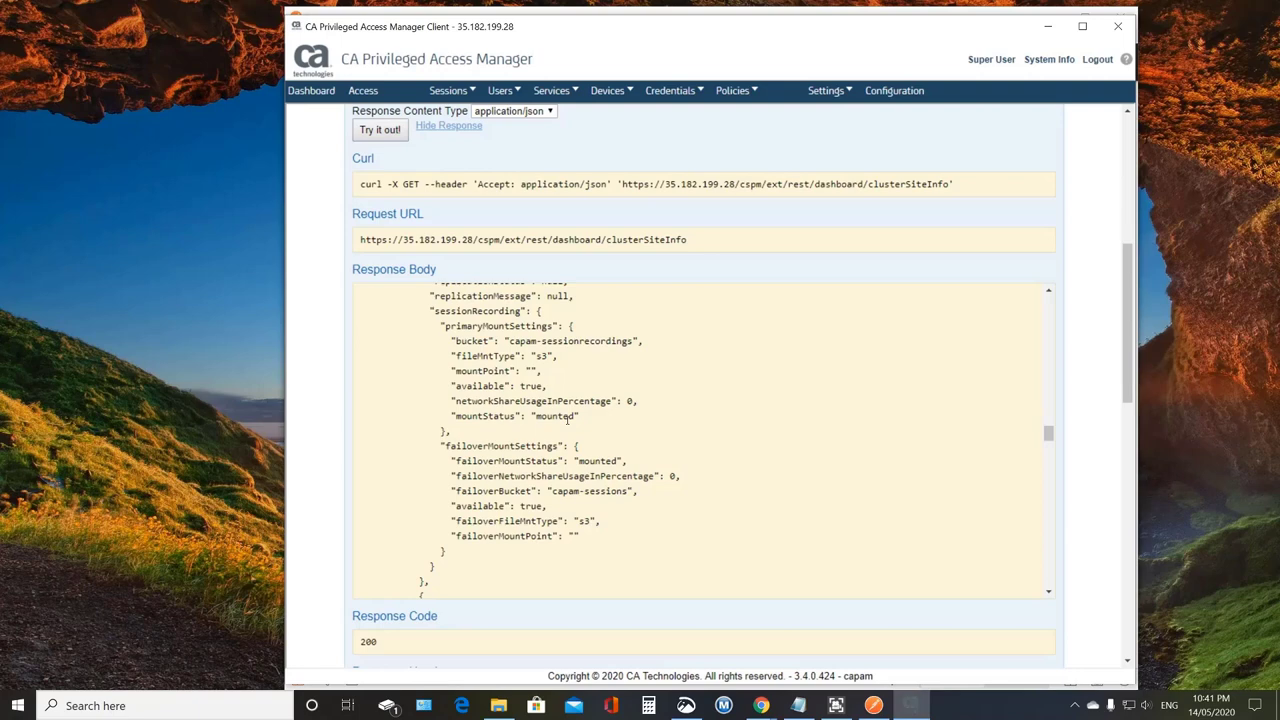
- Switch to Postman, send the saved HealthAPI GET request for clusterSiteInfo and look through the JSON response
left_click(551, 90)
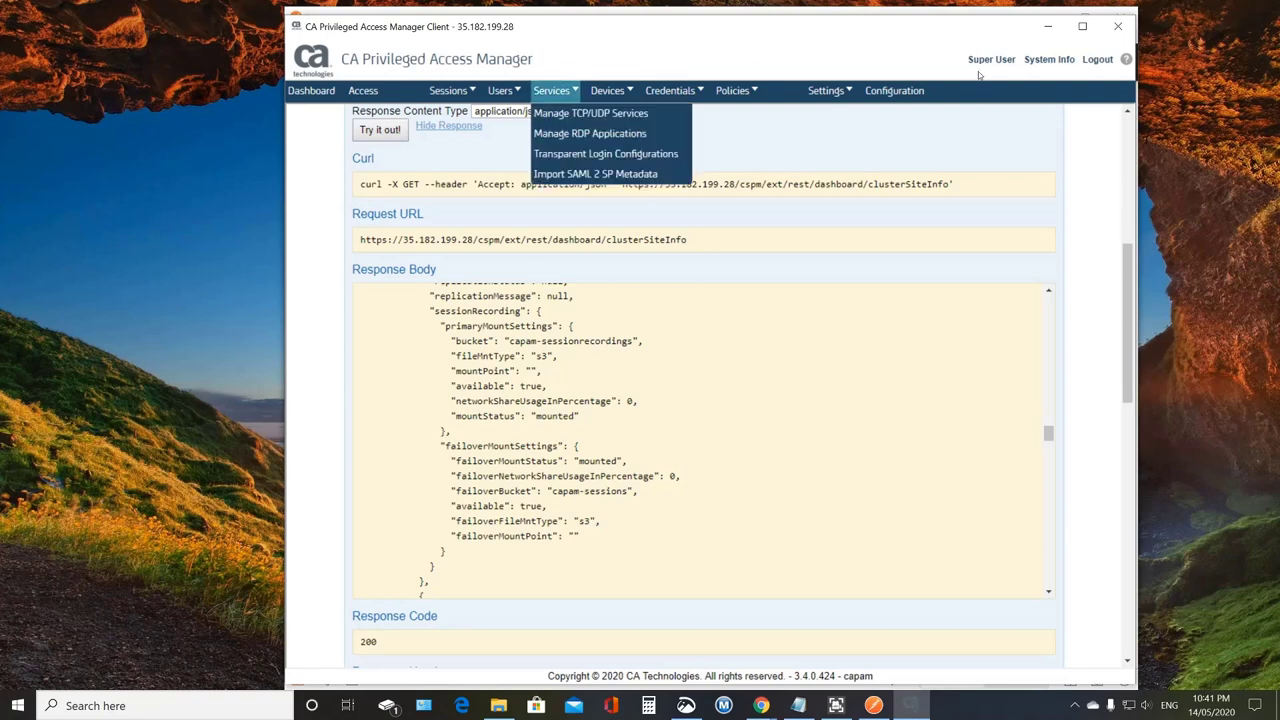
left_click(1048, 27)
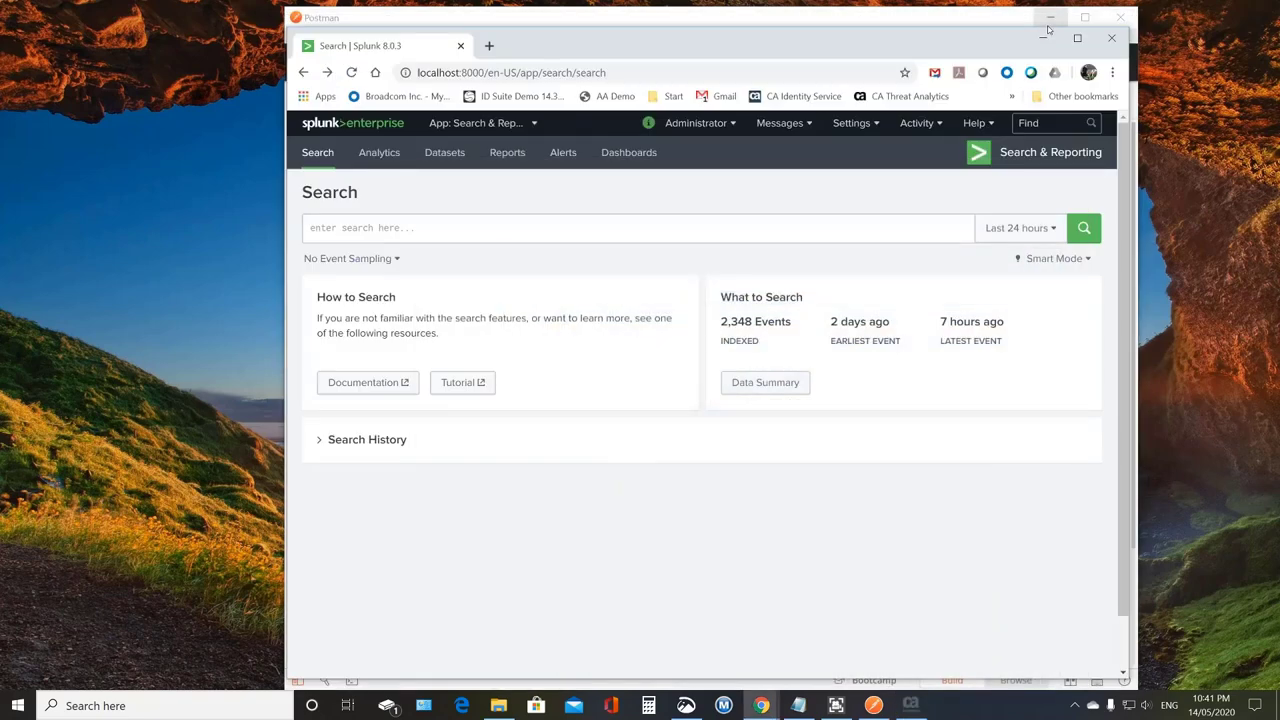
left_click(446, 20)
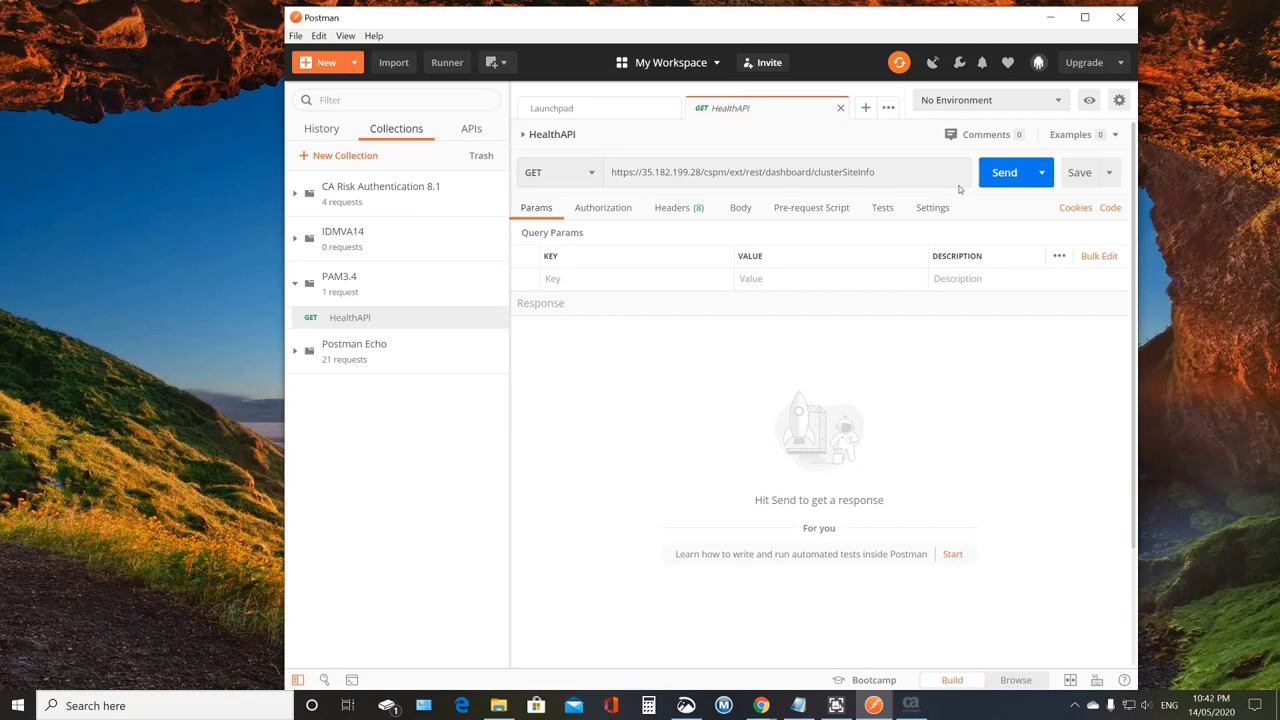
left_click(1014, 184)
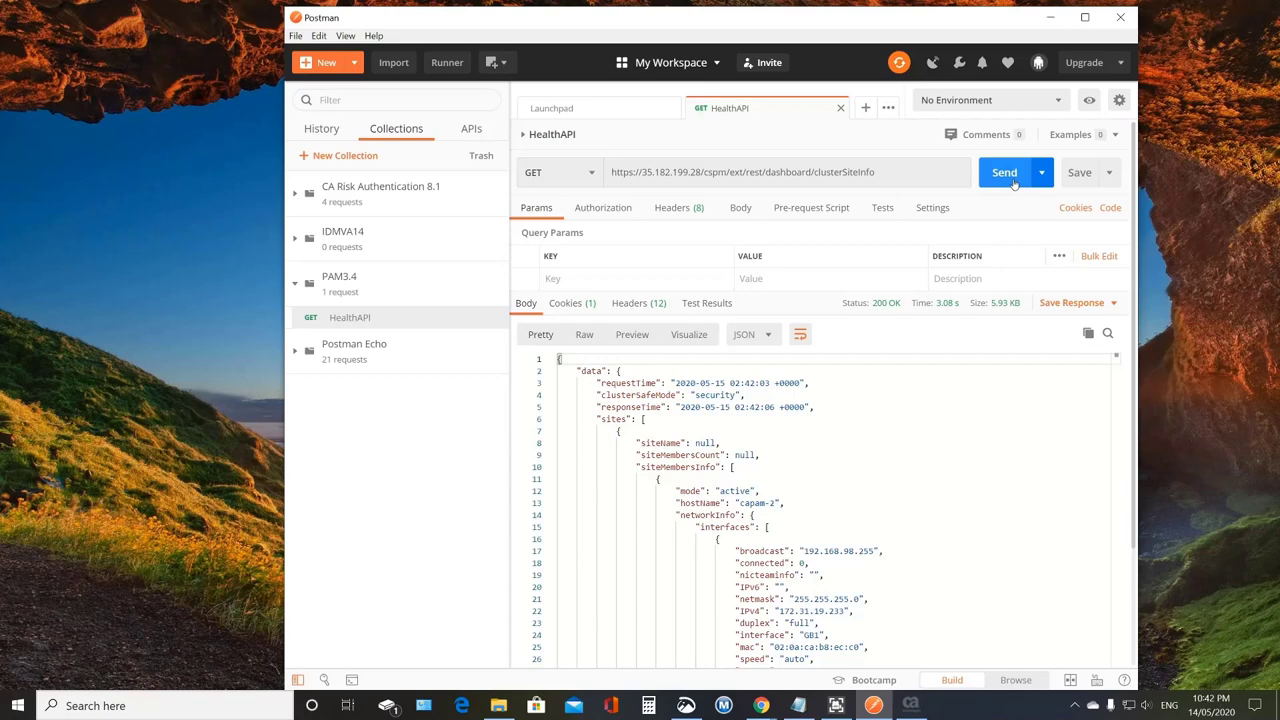
scroll(947, 473, "down", 5)
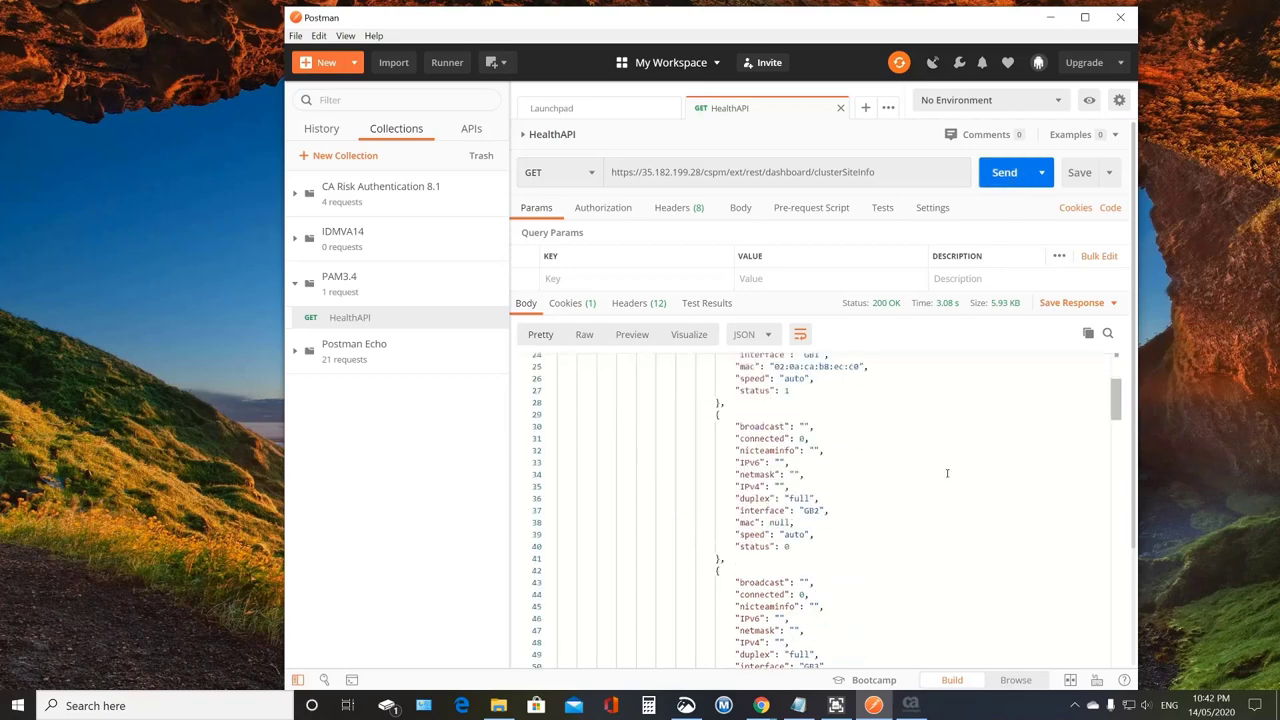
scroll(947, 473, "down", 13)
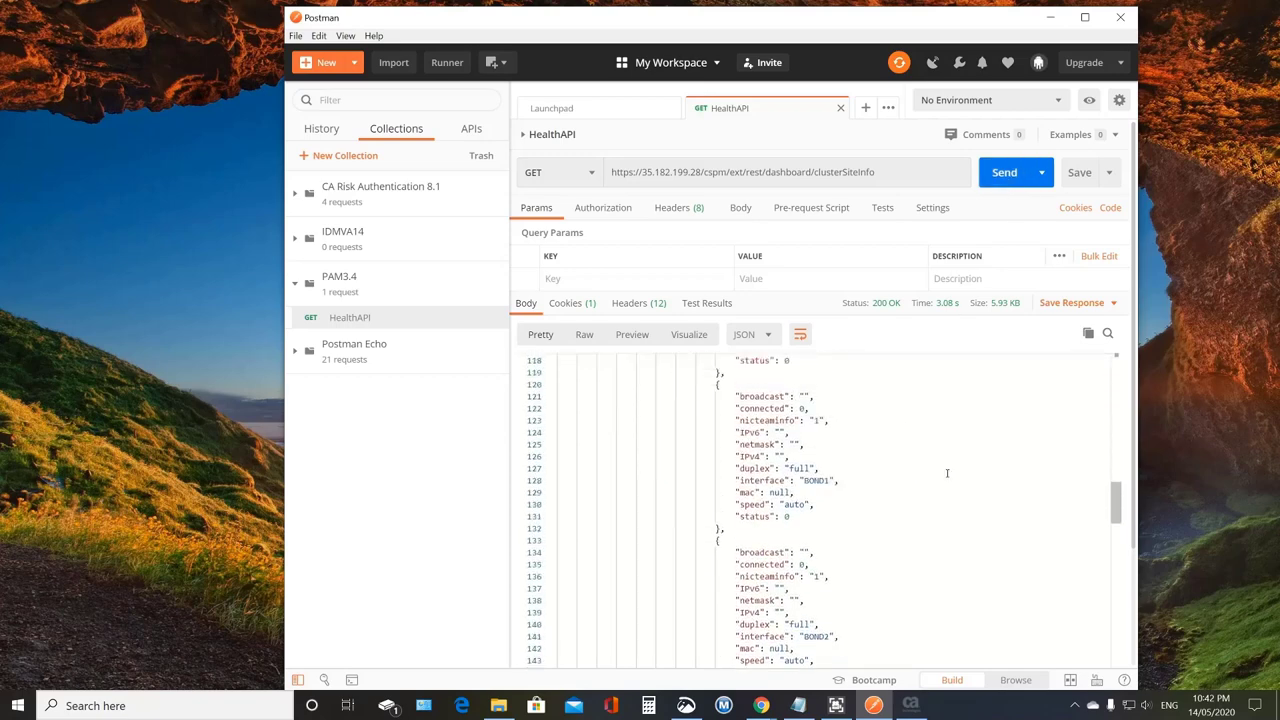
scroll(947, 473, "down", 4)
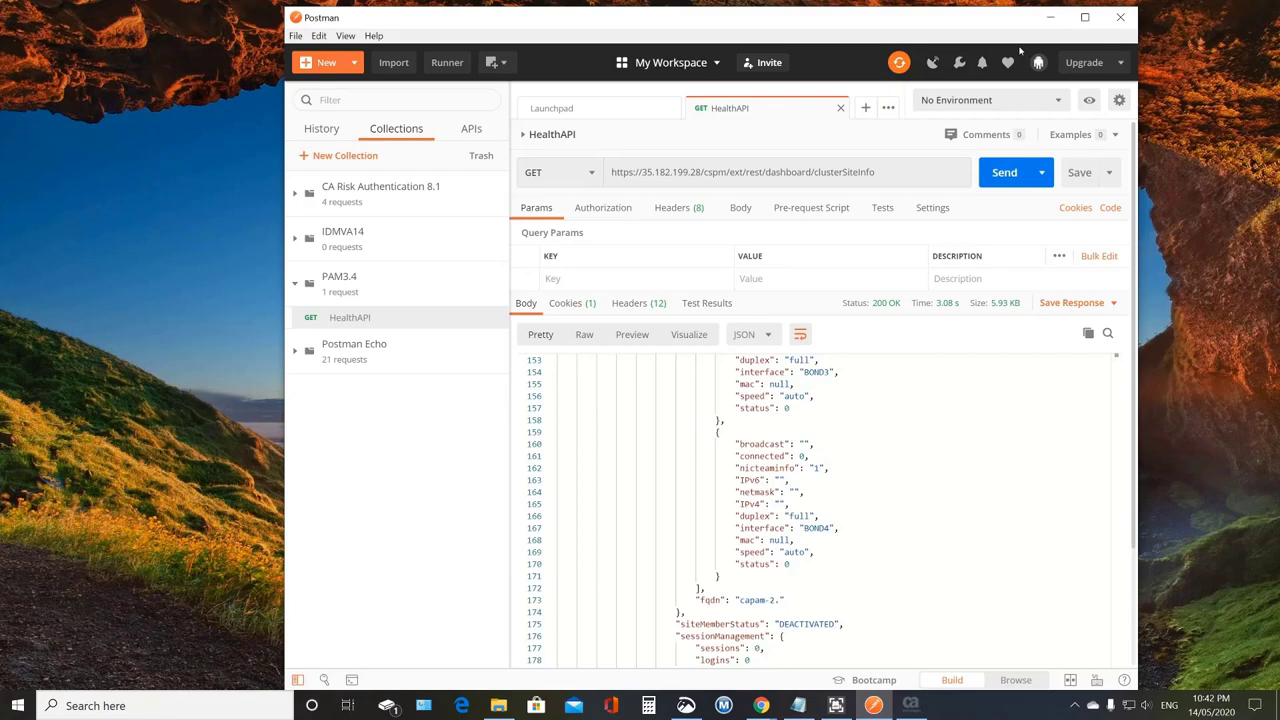
- Switch to Splunk and list the events of sourcetype PAM34HealthAPI from the data summary
left_click(1048, 18)
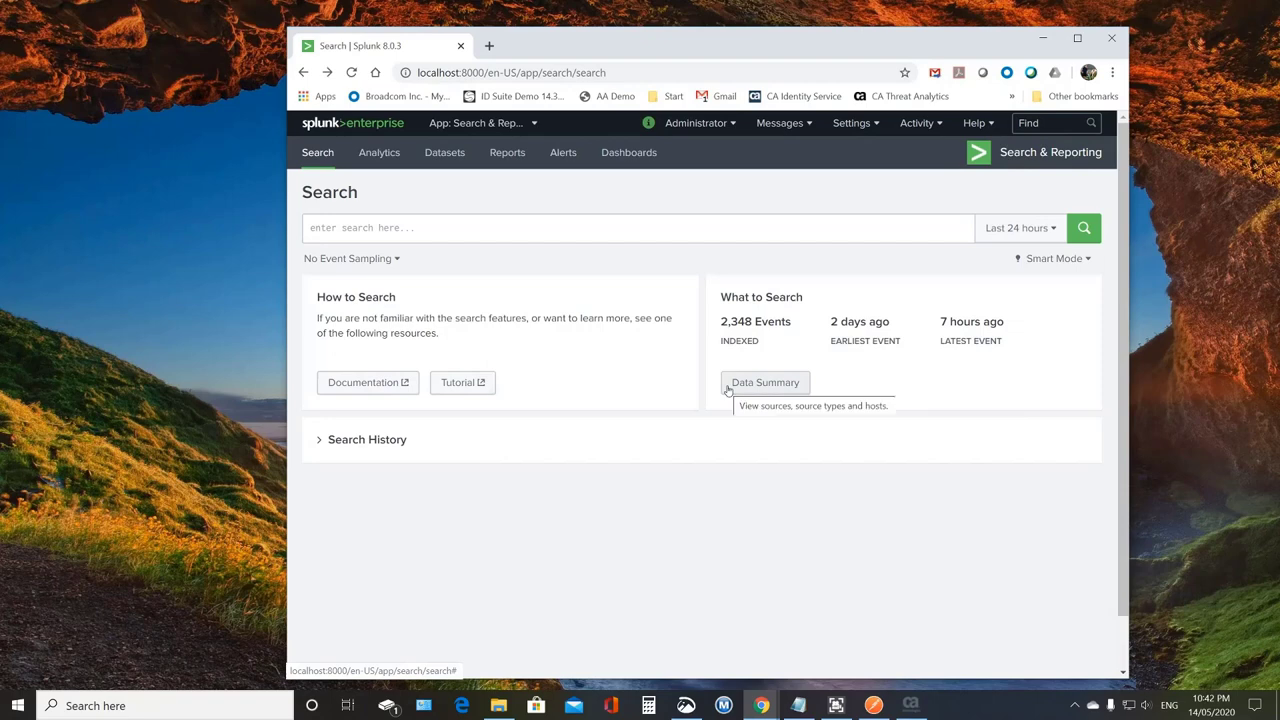
left_click(737, 388)
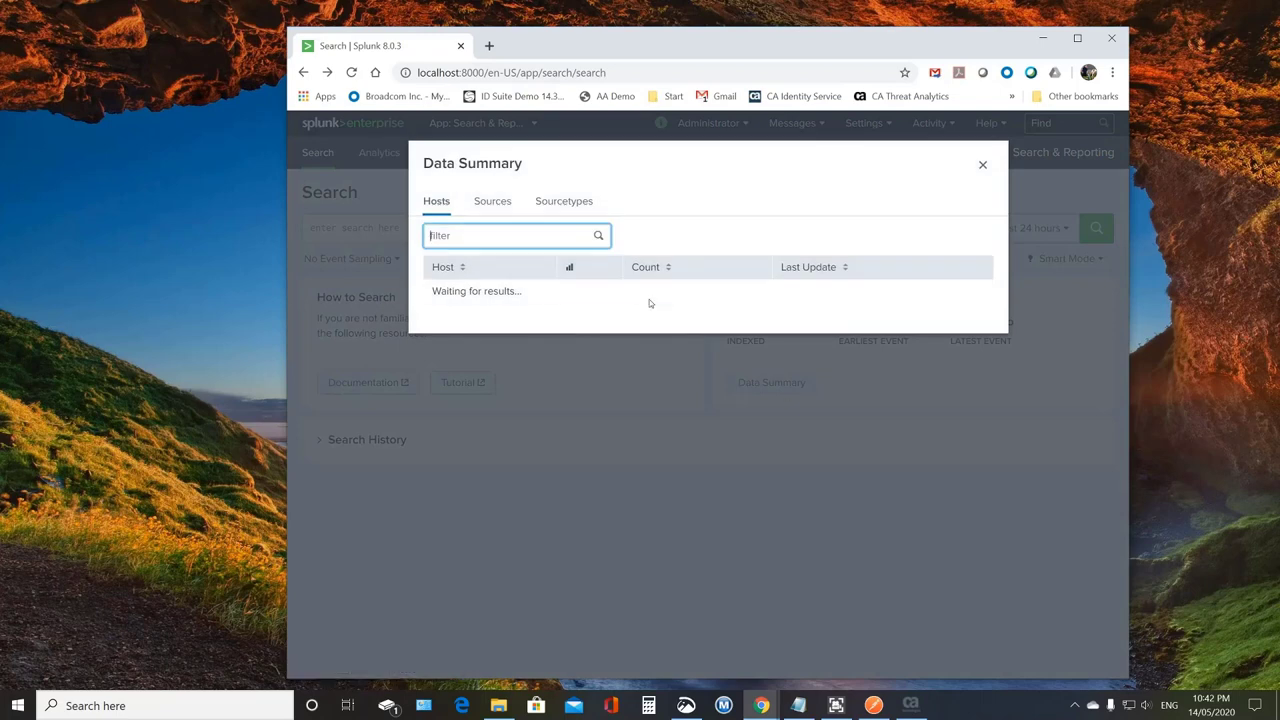
left_click(561, 207)
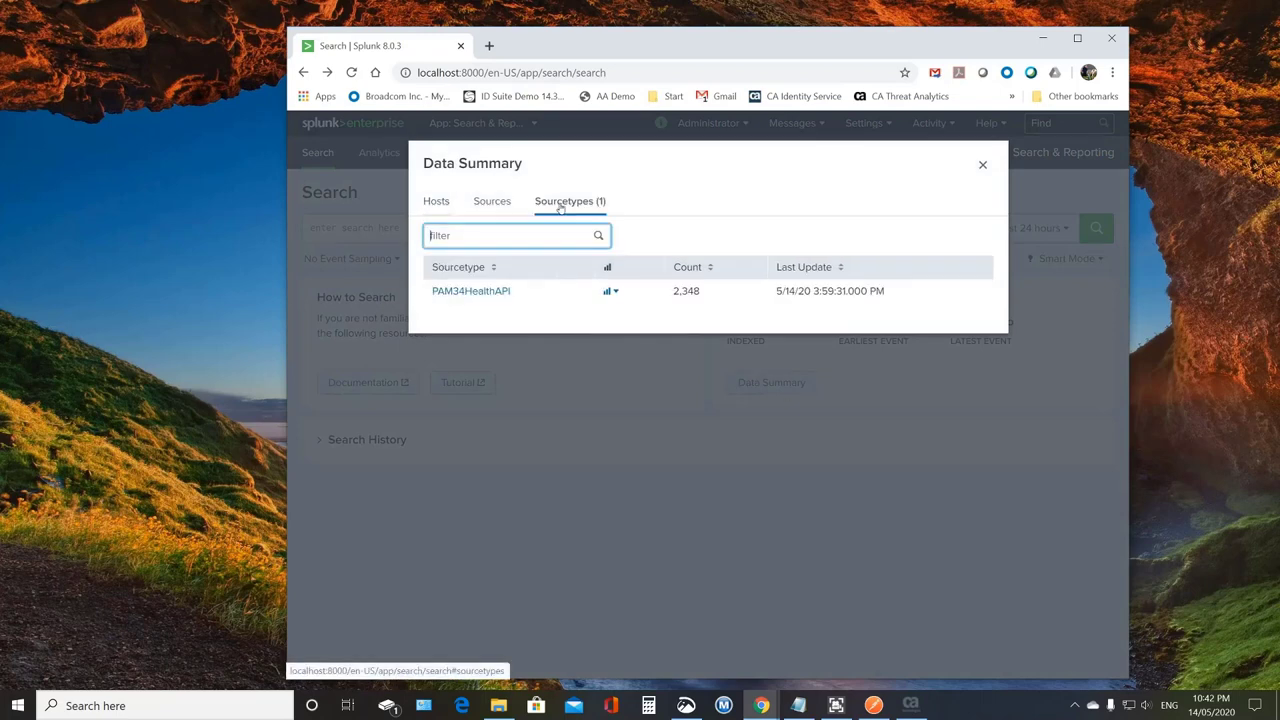
left_click(463, 291)
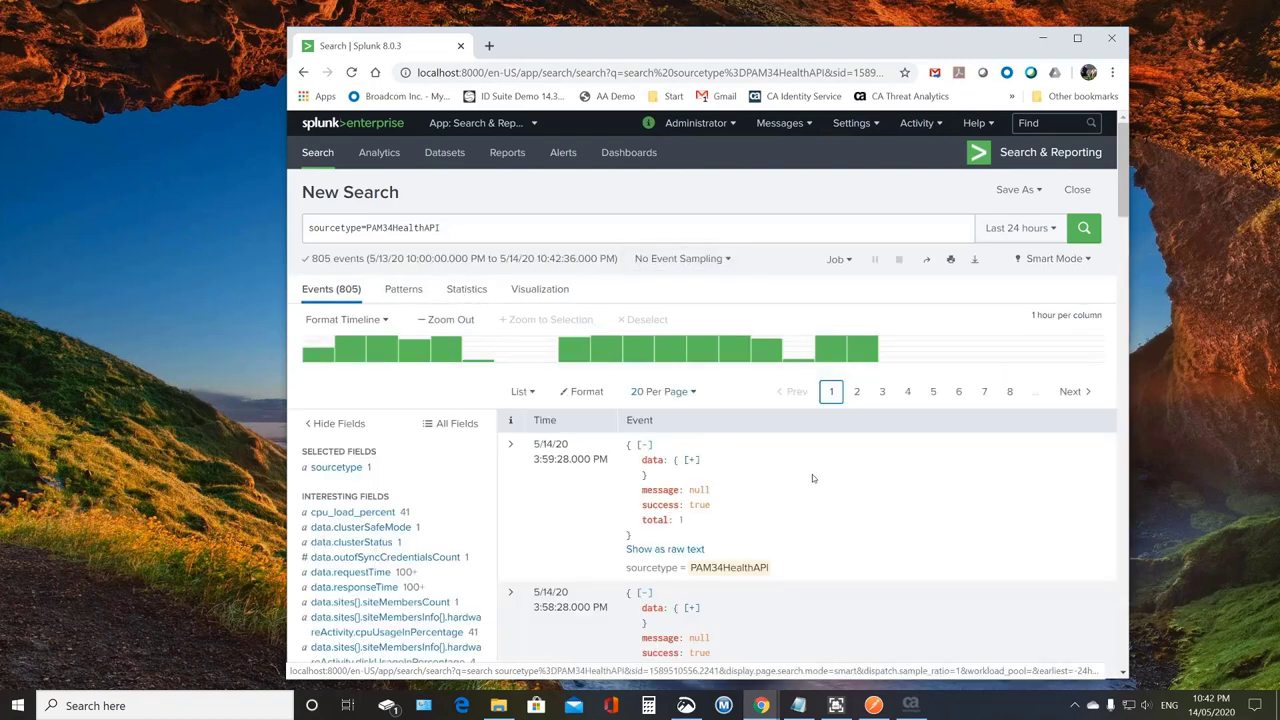
- Expand the newest event's data through sites and siteMembersInfo to the first member's hardwareActivity values
scroll(812, 474, "down", 1)
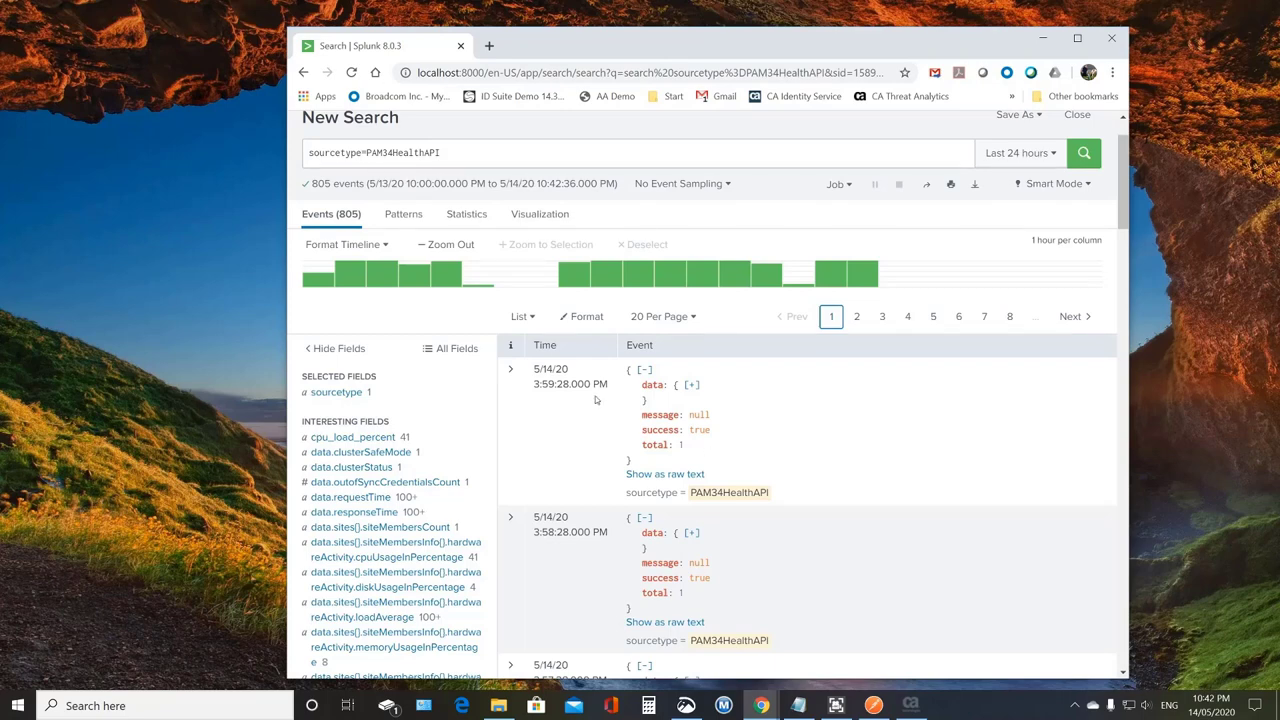
left_click(690, 385)
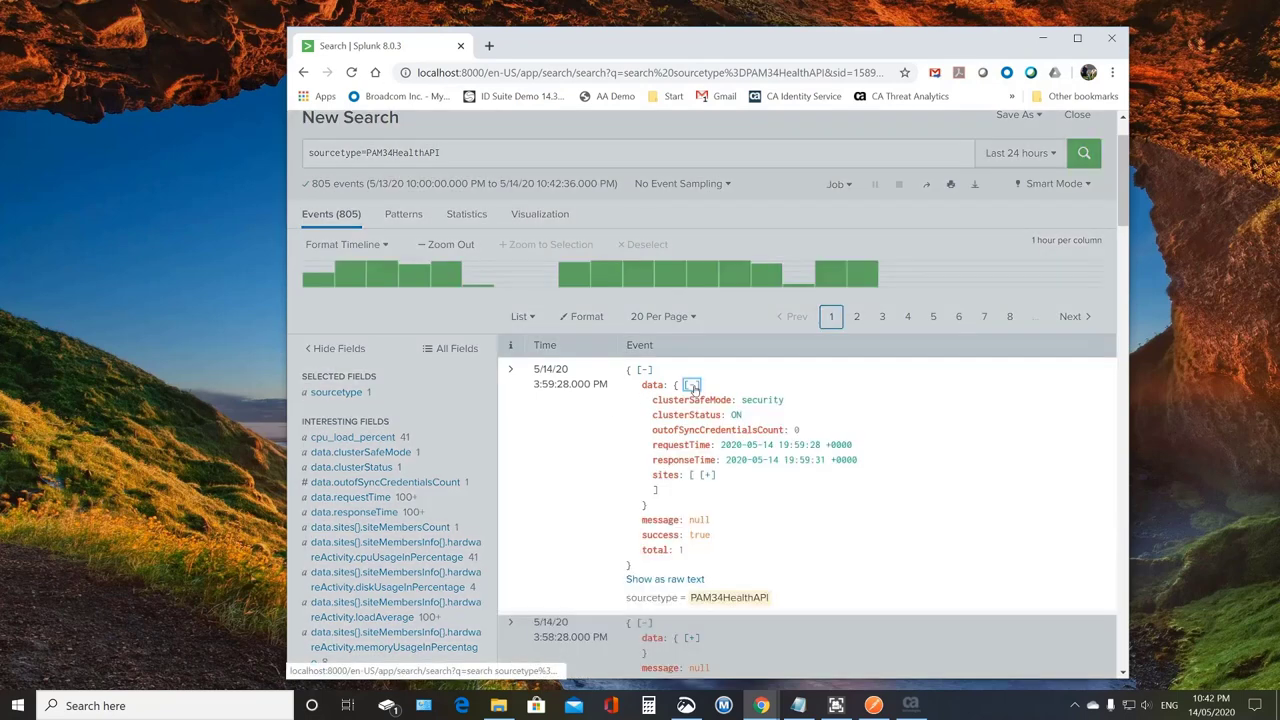
left_click(704, 474)
left_click(681, 490)
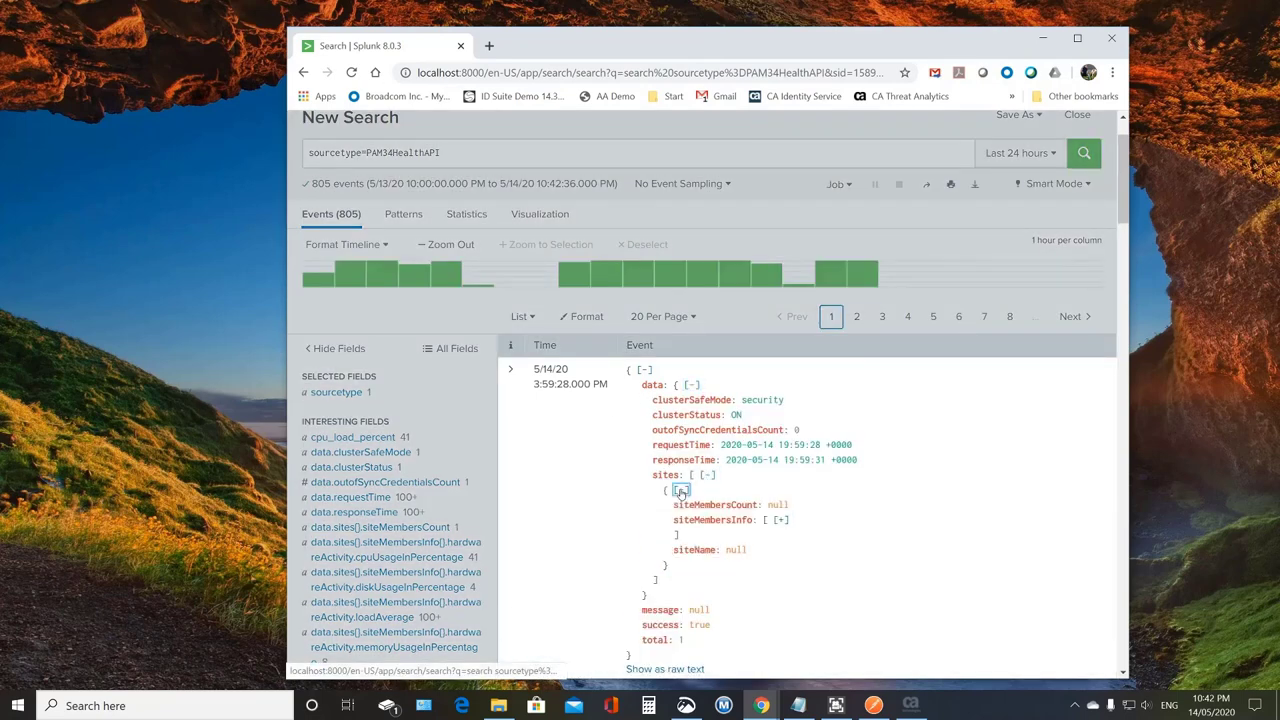
left_click(780, 520)
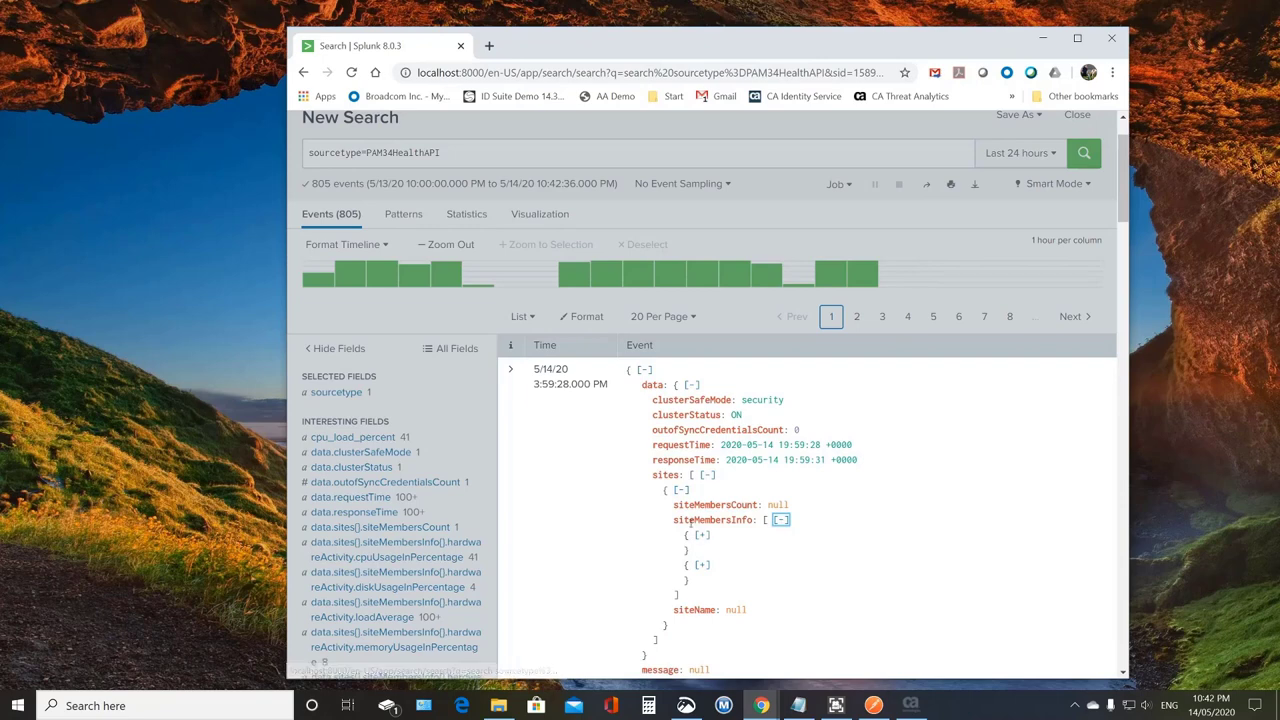
left_click(702, 536)
scroll(750, 460, "down", 3)
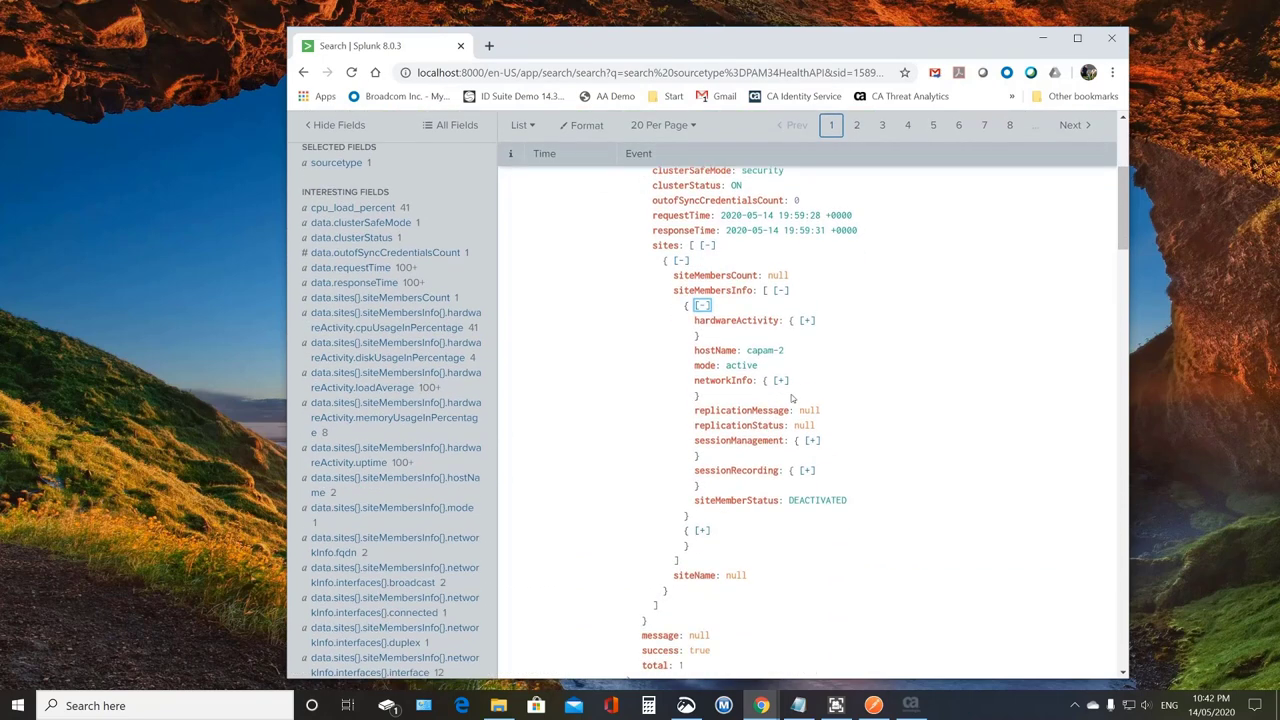
left_click(806, 320)
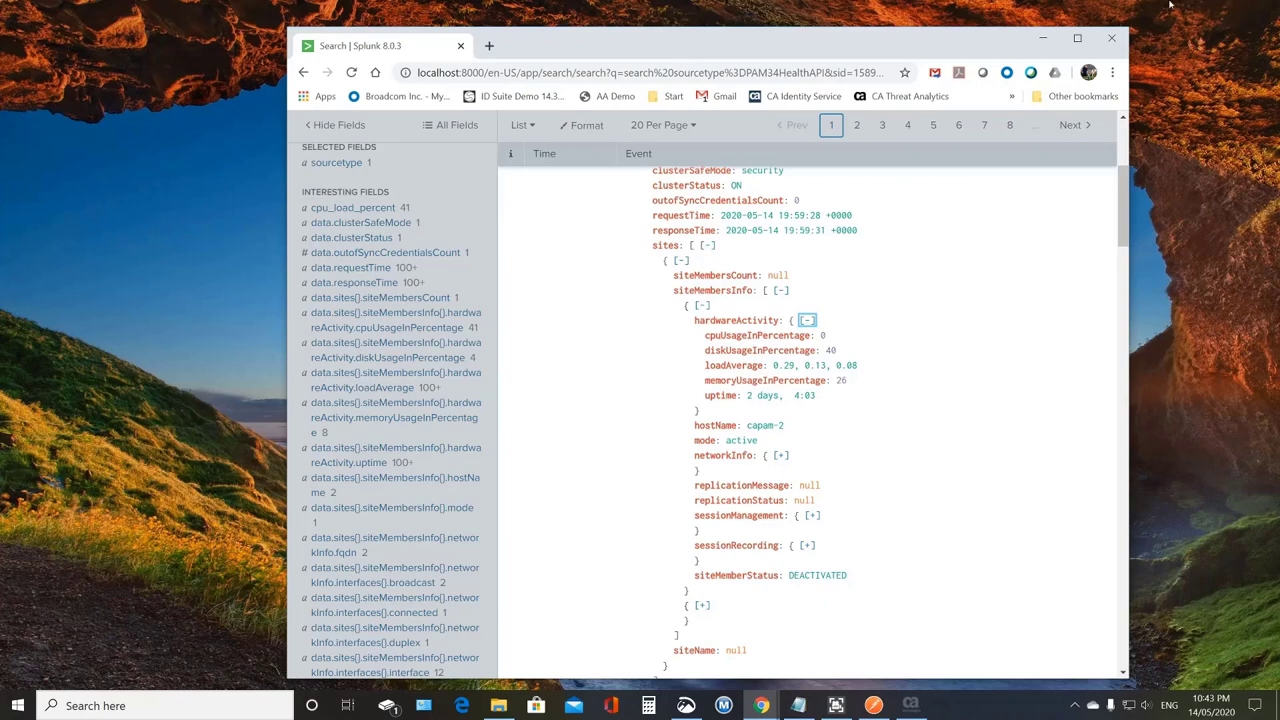
- Run PAM Health Check.exe from the Debug folder in File Explorer and refresh its cluster health data
left_click(1043, 43)
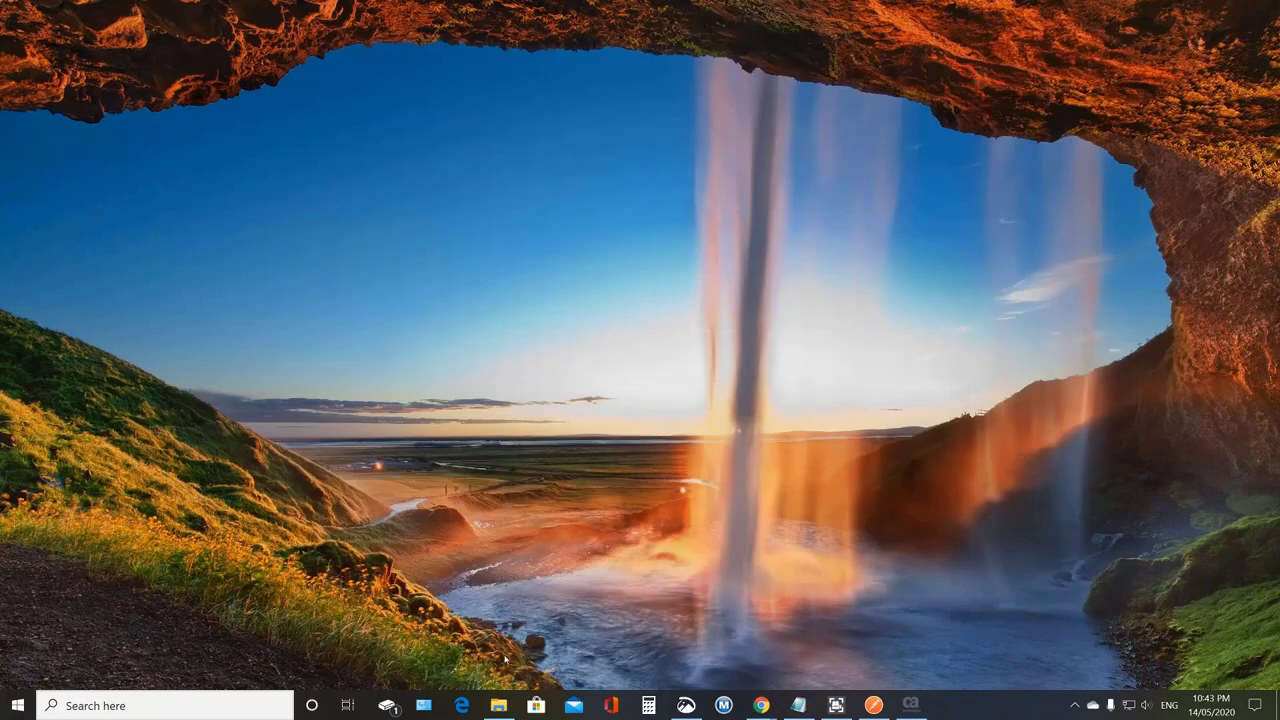
left_click(498, 705)
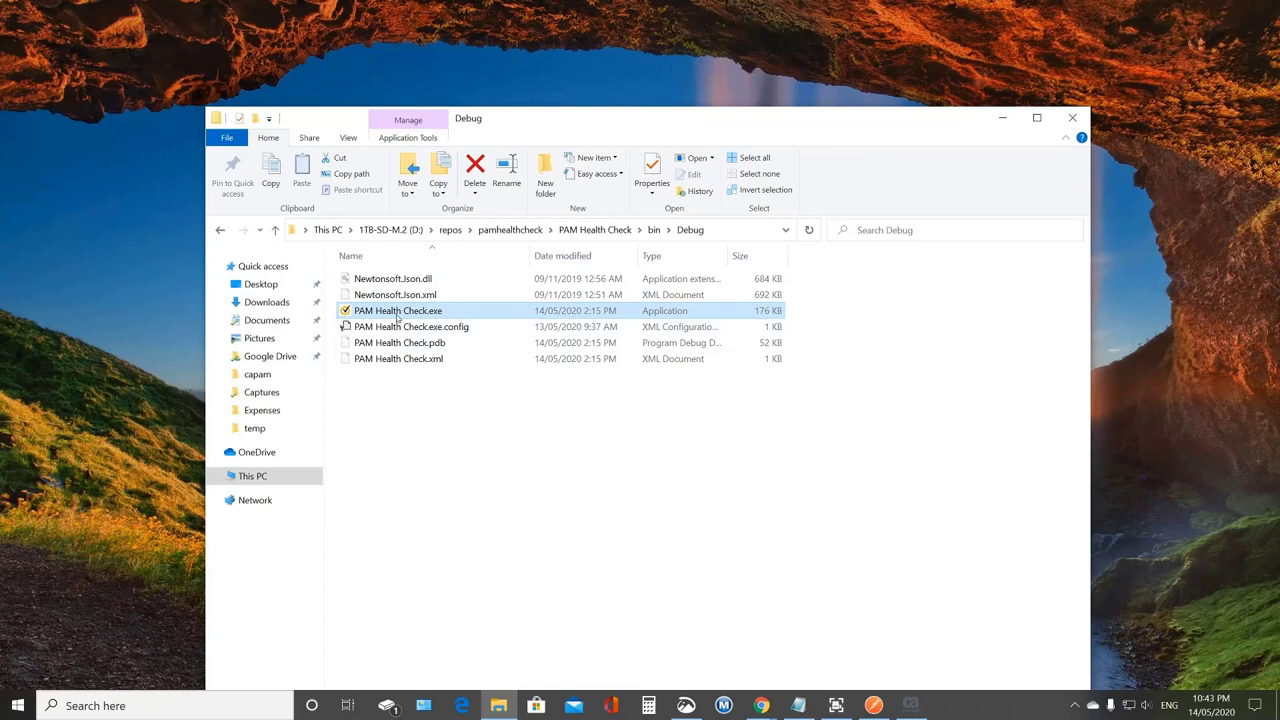
double_click(397, 313)
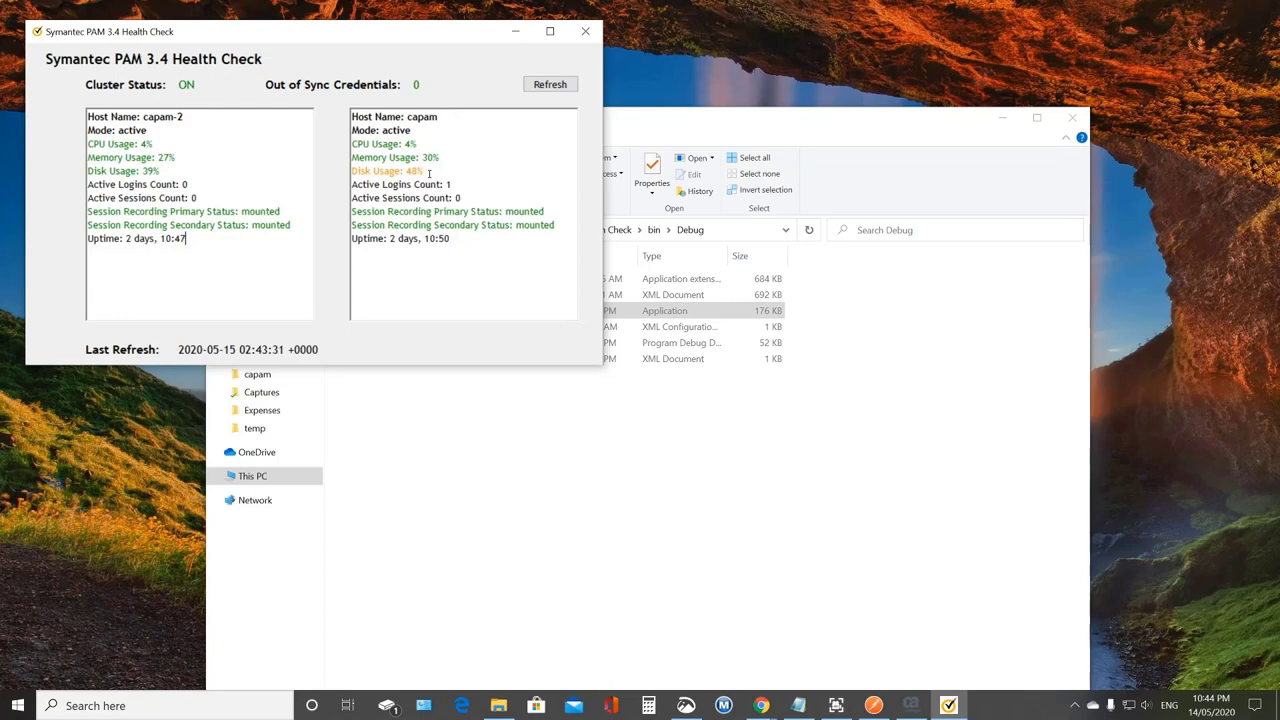
left_click(559, 86)
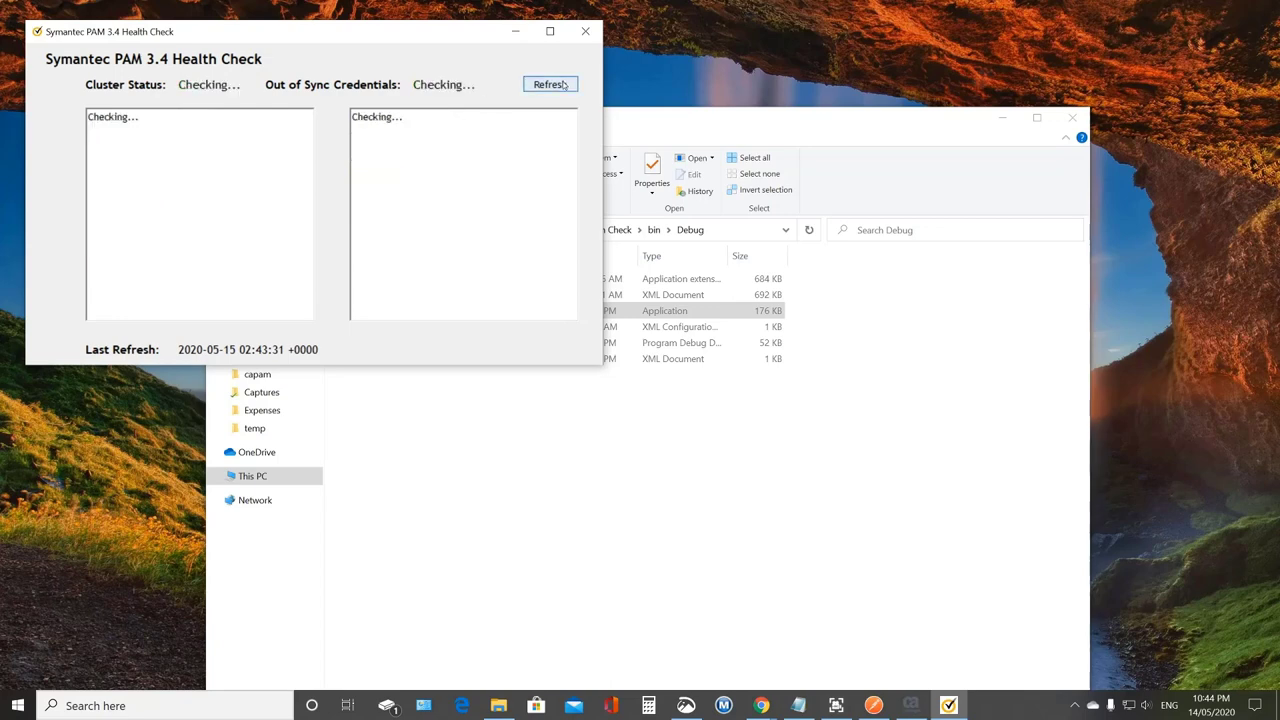